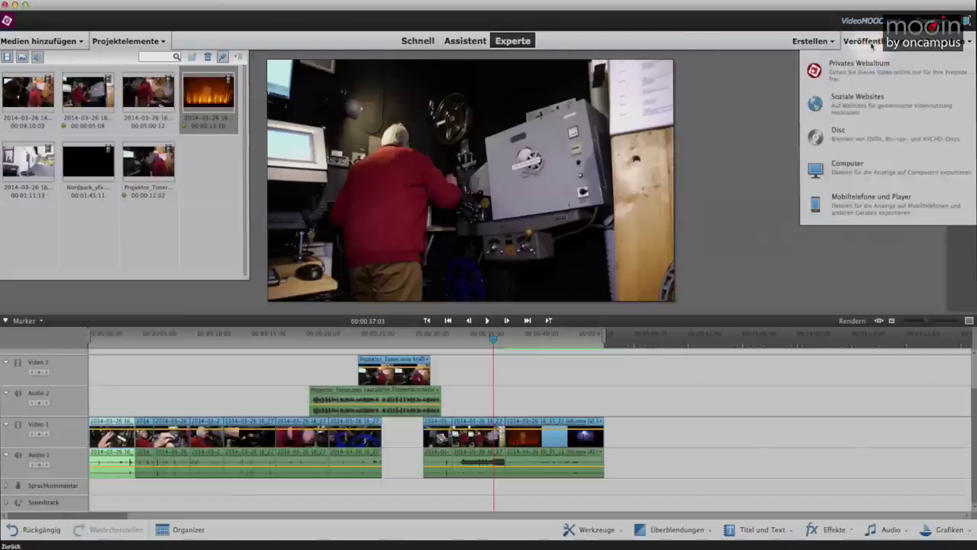
- Open the publishing settings for computer export and look through the available output formats
{"action": "left_click", "coordinate": [843, 166]}
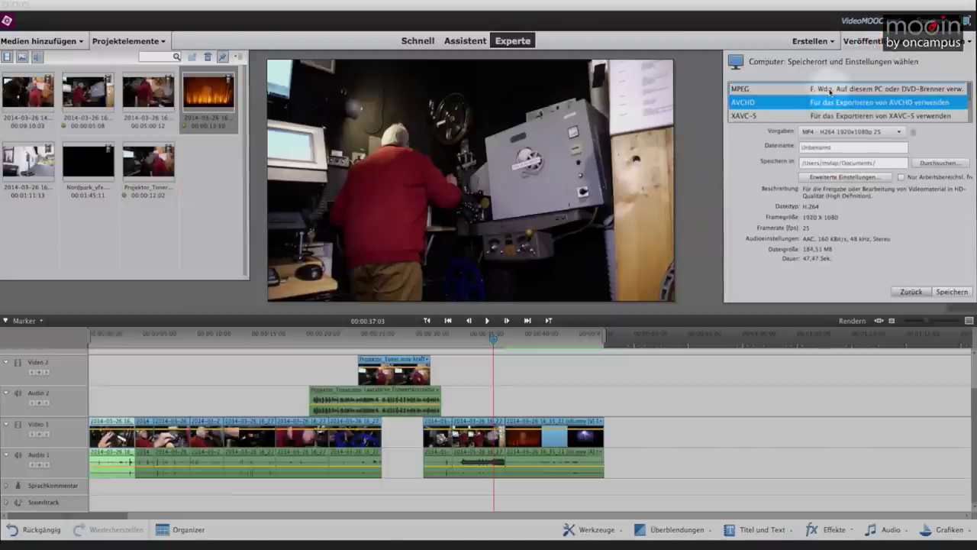
{"action": "scroll", "coordinate": [836, 112], "scroll_direction": "down", "scroll_amount": 5}
{"action": "scroll", "coordinate": [836, 111], "scroll_direction": "up", "scroll_amount": 5}
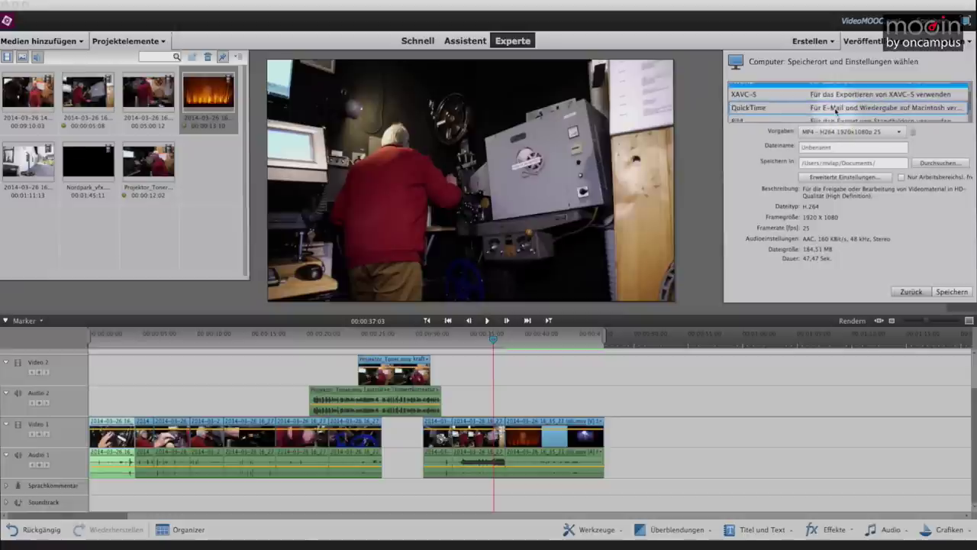
- Choose the MPEG output format and look through its presets without picking another one
{"action": "left_click", "coordinate": [836, 88]}
{"action": "left_click", "coordinate": [832, 132]}
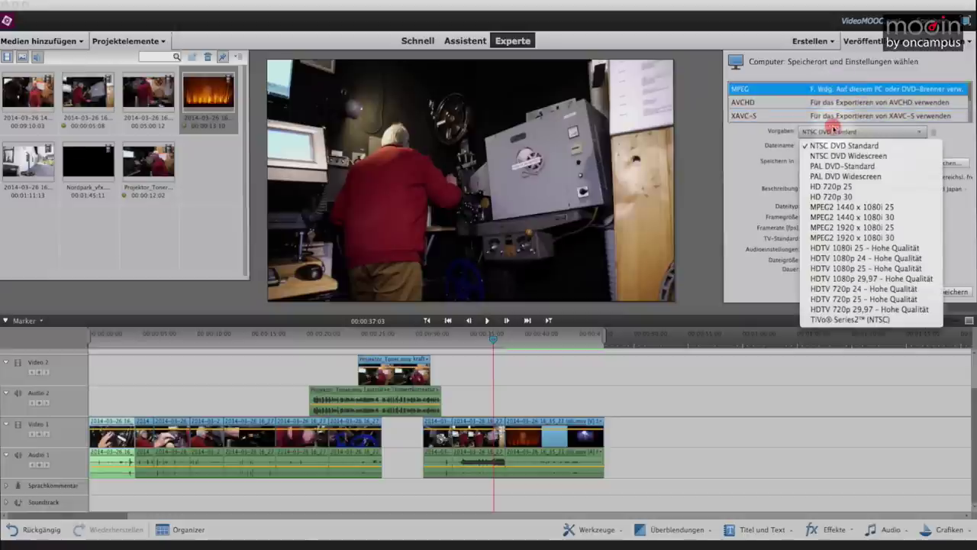
{"action": "left_click", "coordinate": [761, 202]}
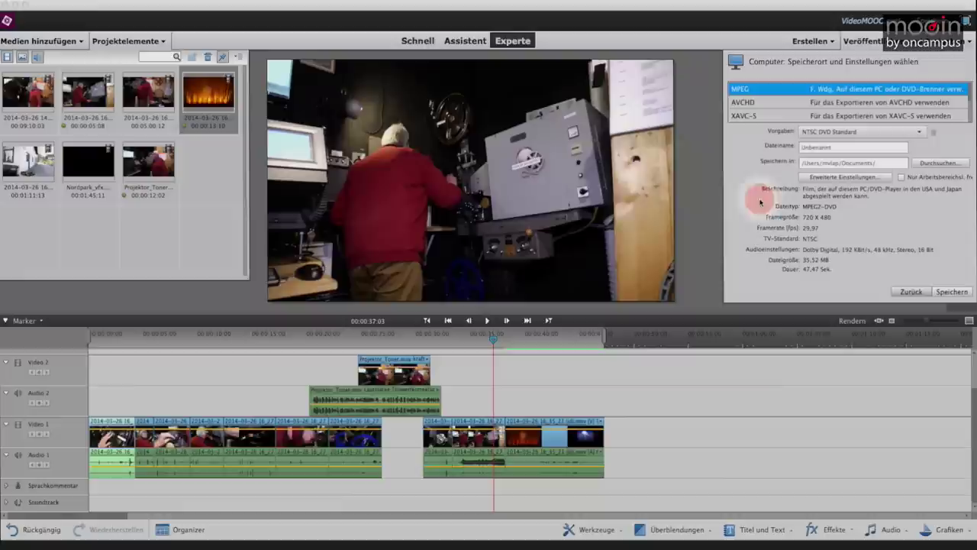
- Choose the AVCHD output format with the preset MP4 - H264 1920x1080p 25
{"action": "left_click", "coordinate": [770, 105]}
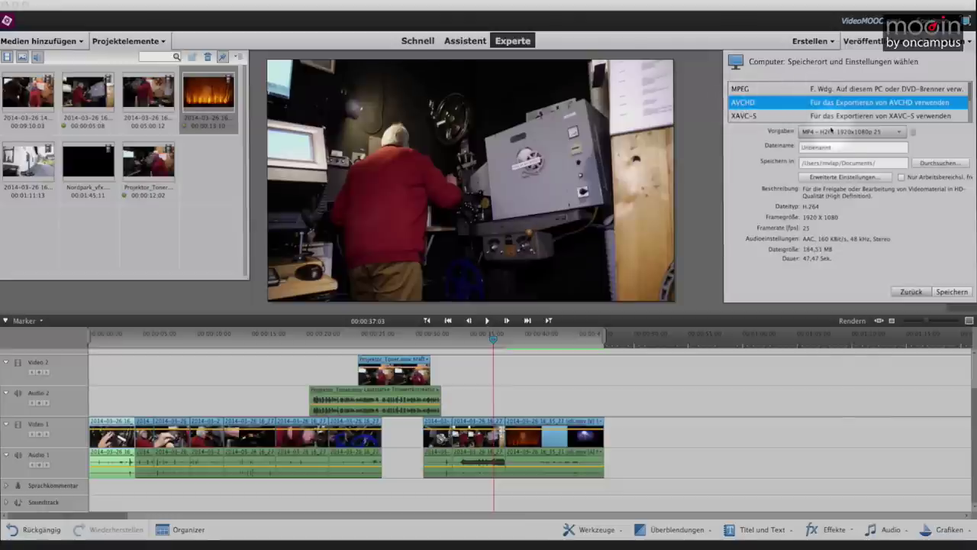
{"action": "left_click", "coordinate": [825, 132]}
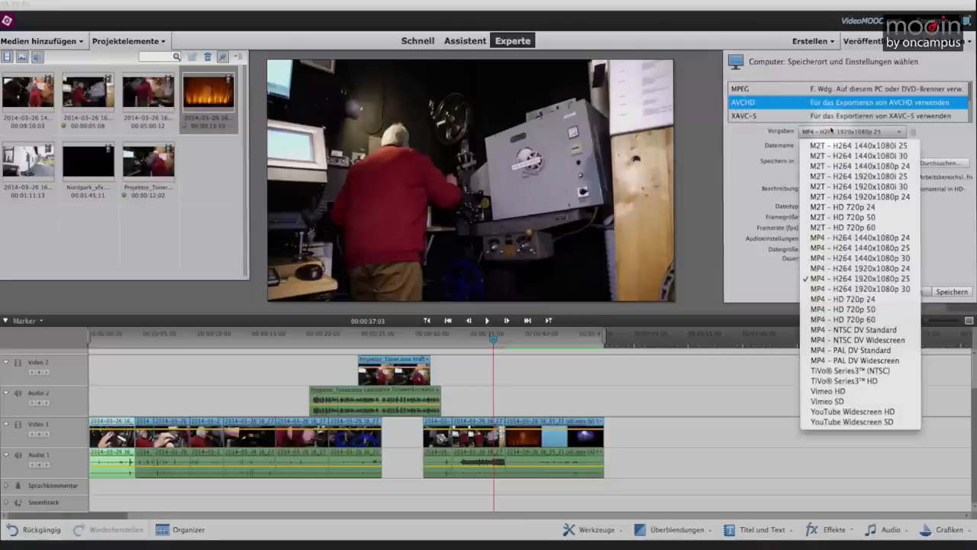
{"action": "left_click", "coordinate": [851, 279]}
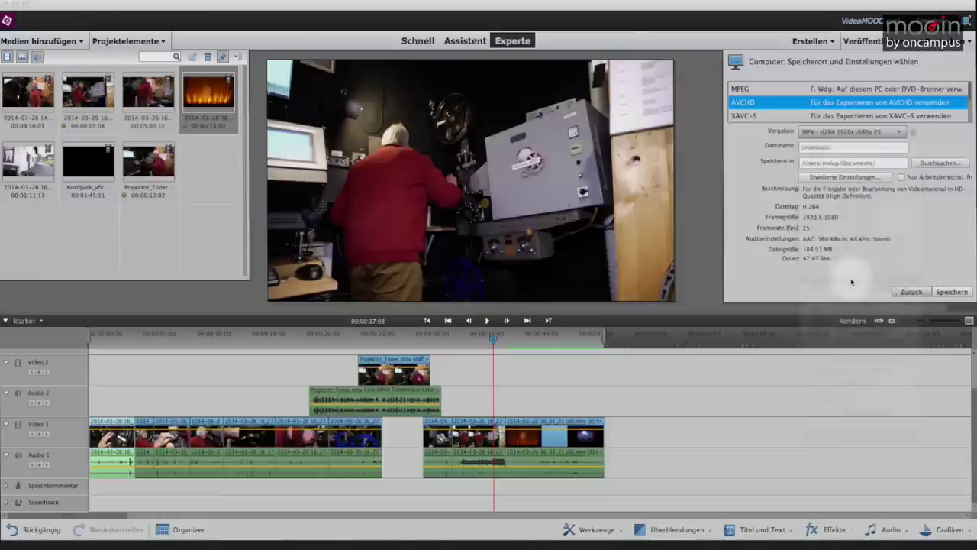
- Open the advanced export settings of the AVCHD preset and look over the basic video settings
{"action": "left_click", "coordinate": [817, 178]}
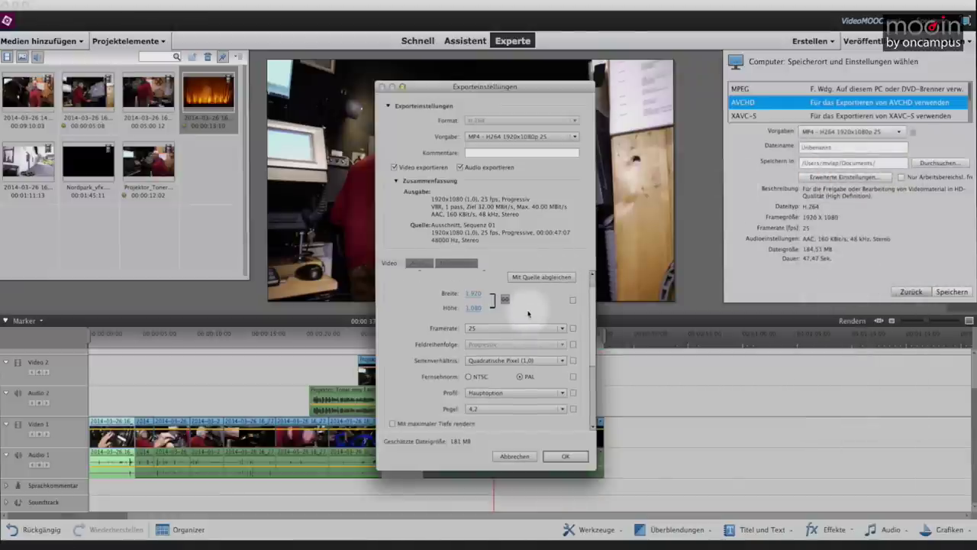
{"action": "scroll", "coordinate": [528, 314], "scroll_direction": "down", "scroll_amount": 2}
{"action": "scroll", "coordinate": [526, 312], "scroll_direction": "up", "scroll_amount": 2}
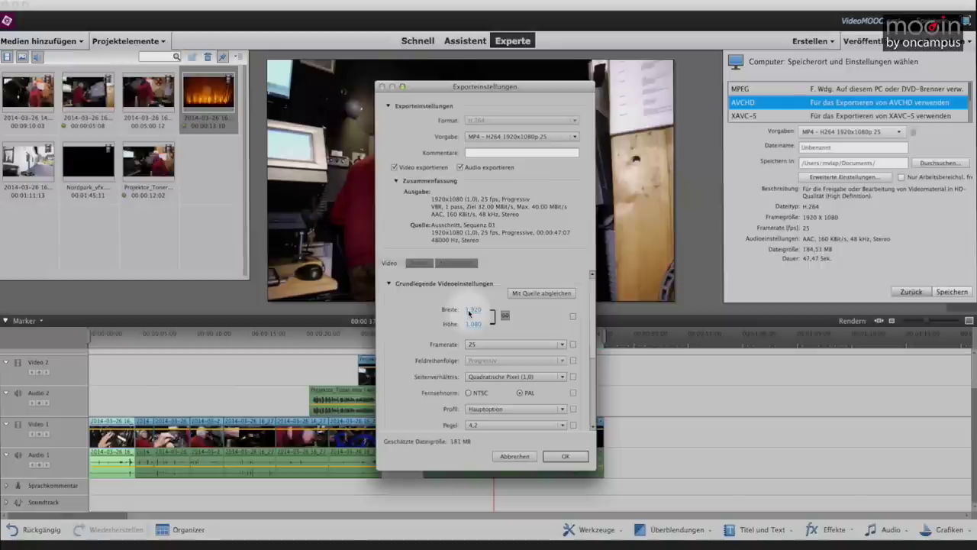
- Set the export width to 1280 with the height linked, and select a frame rate of 25
{"action": "left_click", "coordinate": [475, 310]}
{"action": "type", "text": "12"}
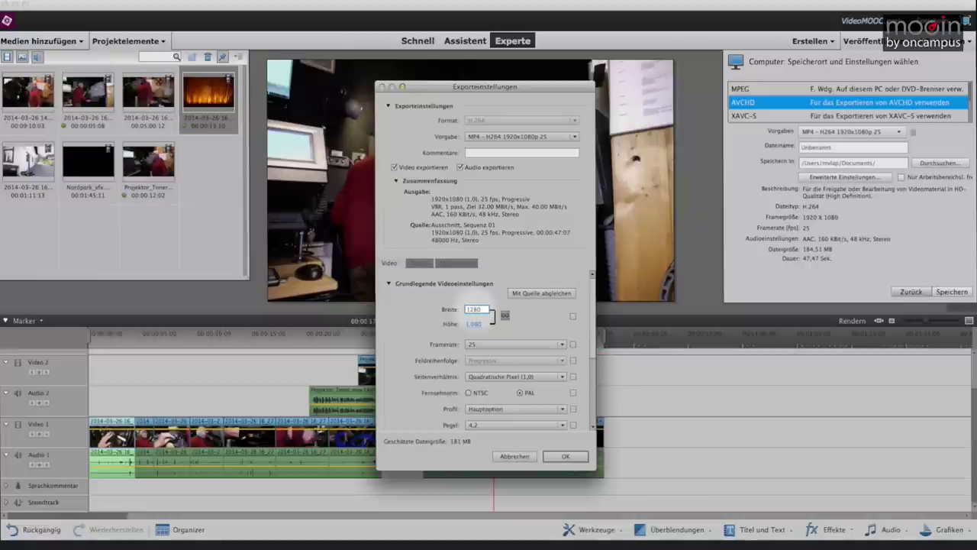
{"action": "key", "text": "Return"}
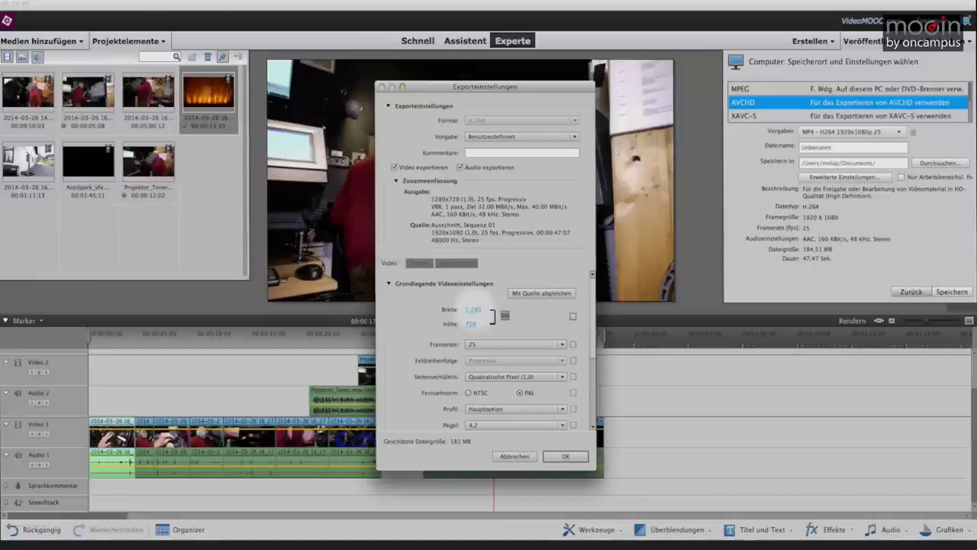
{"action": "left_click", "coordinate": [497, 344]}
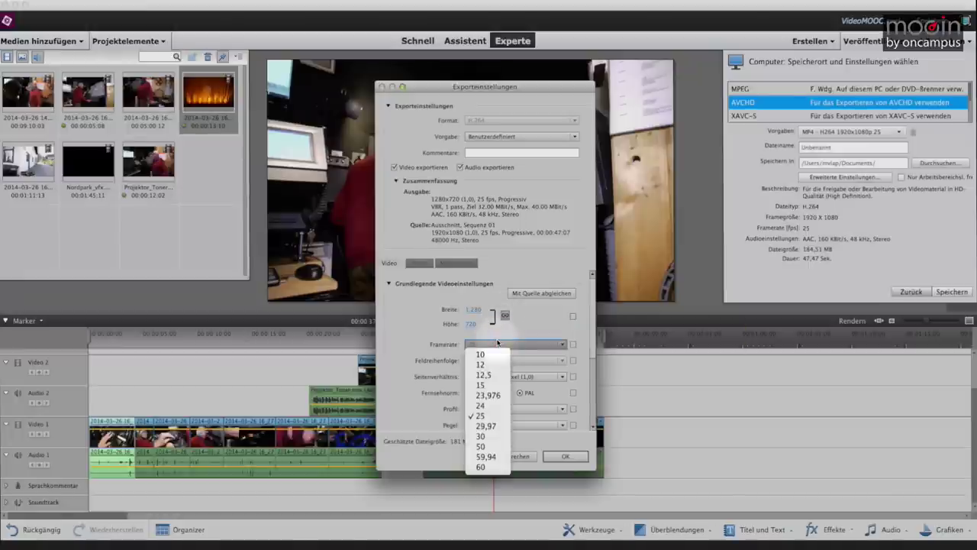
{"action": "left_click", "coordinate": [481, 415]}
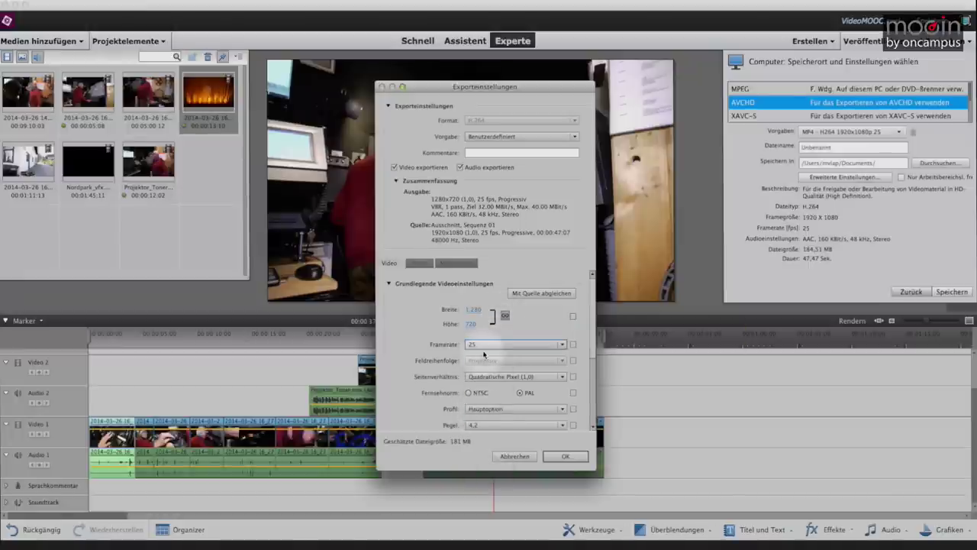
- Switch the television standard to NTSC and set the frame rate to 50
{"action": "scroll", "coordinate": [489, 353], "scroll_direction": "down", "scroll_amount": 3}
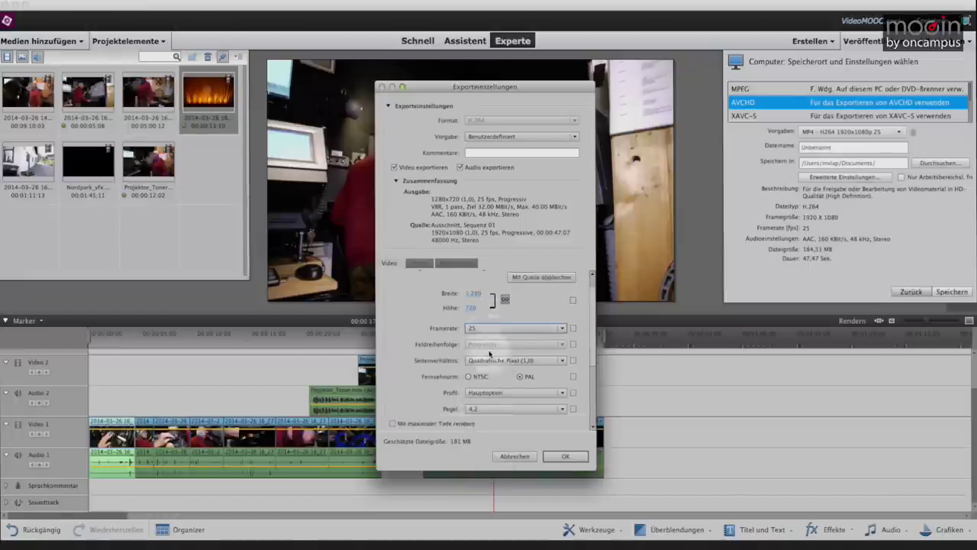
{"action": "left_click", "coordinate": [468, 345]}
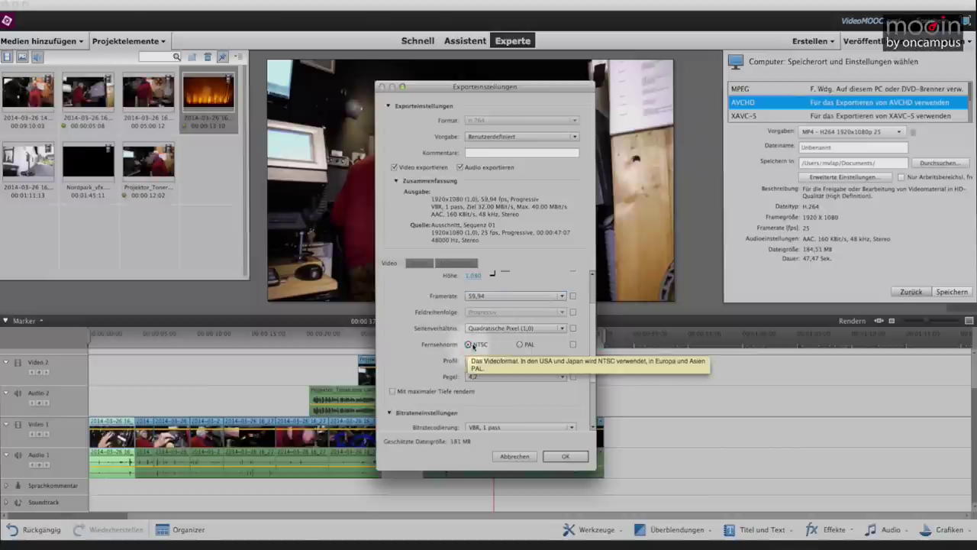
{"action": "type", "text": "50"}
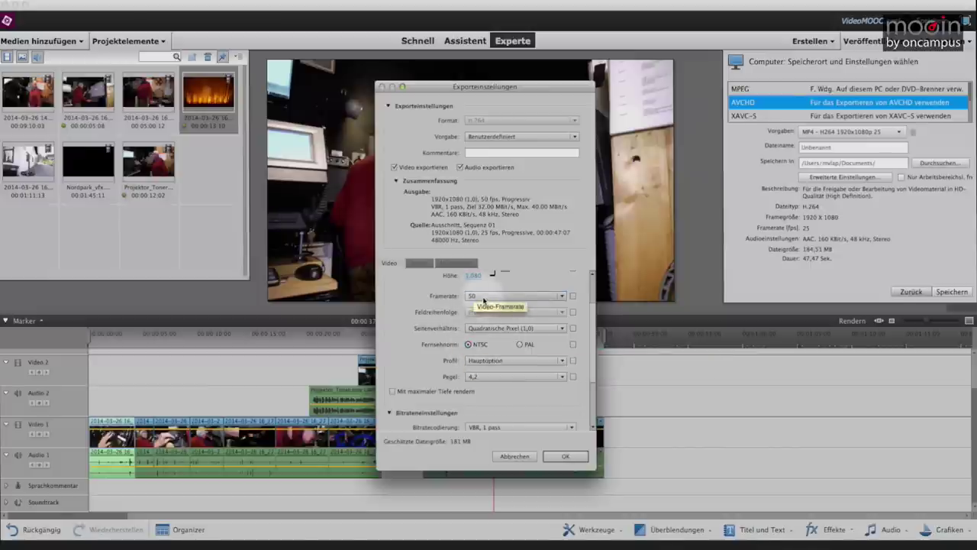
- Switch the television standard back to PAL and set the frame rate to 25
{"action": "left_click", "coordinate": [483, 300]}
{"action": "left_click", "coordinate": [522, 273]}
{"action": "left_click", "coordinate": [520, 345]}
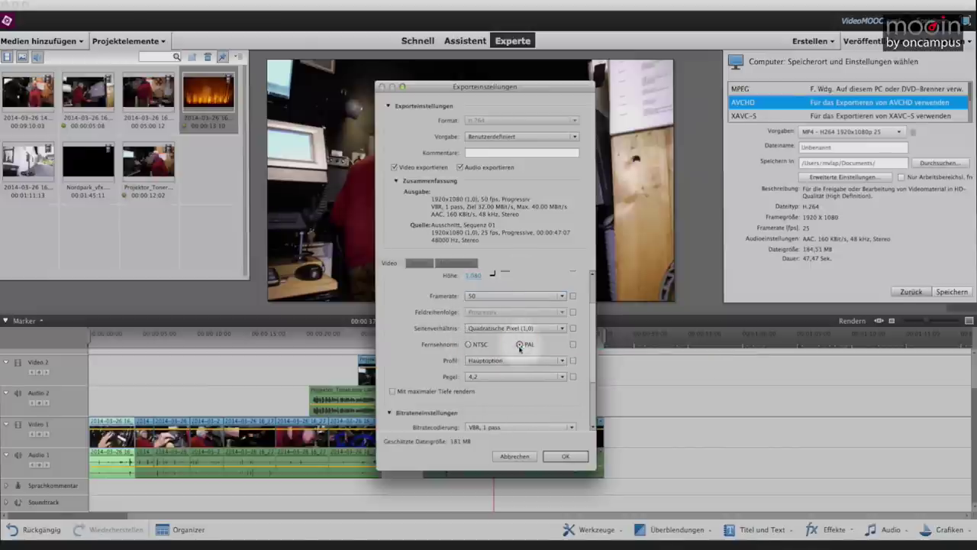
{"action": "left_click", "coordinate": [504, 296]}
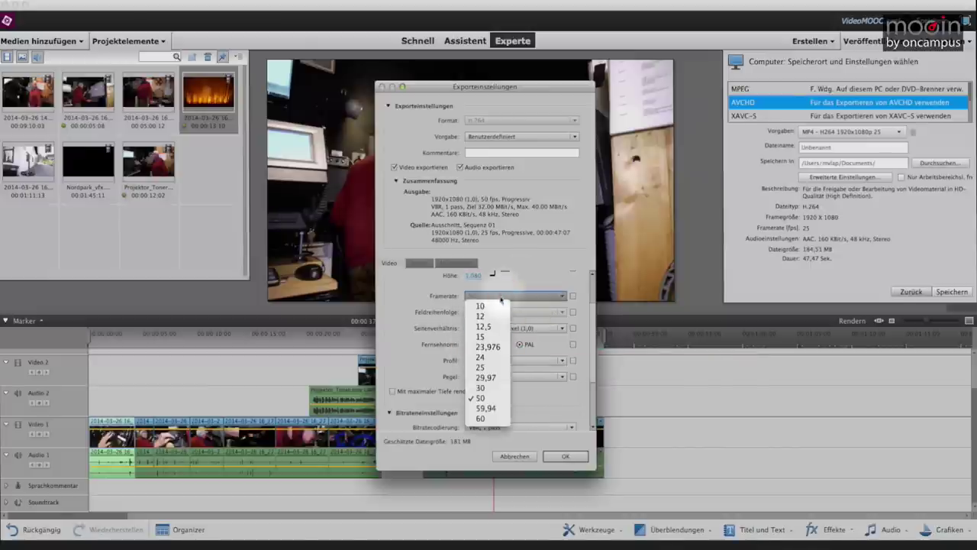
{"action": "left_click", "coordinate": [489, 366]}
- Set the export width to 1280 with the height still linked to it
{"action": "scroll", "coordinate": [489, 351], "scroll_direction": "up", "scroll_amount": 3}
{"action": "double_click", "coordinate": [474, 308]}
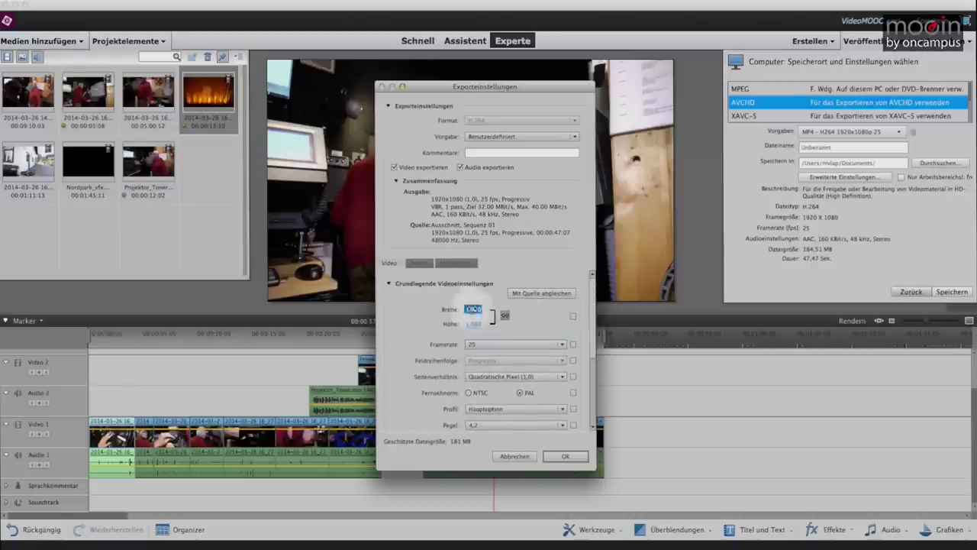
{"action": "type", "text": "1.2"}
{"action": "type", "text": "80"}
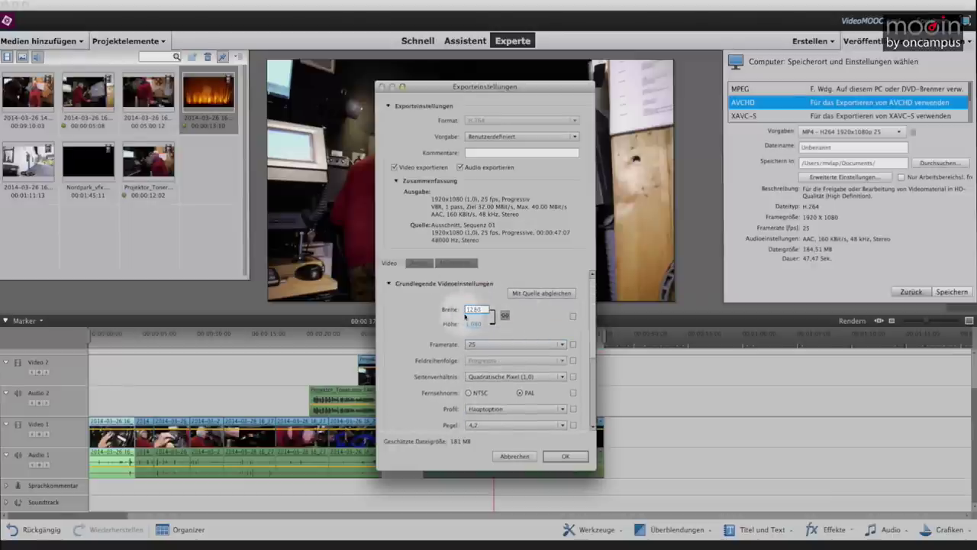
{"action": "left_click", "coordinate": [527, 316]}
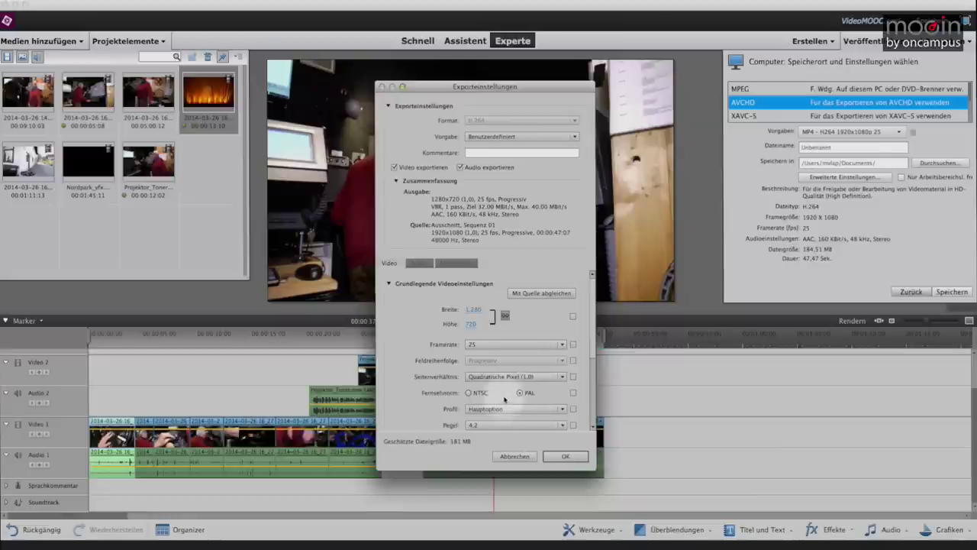
- Try different target bitrates, then lower the target to about 10.47 MBit/s and the maximum to about 23.25 MBit/s
{"action": "left_click_drag", "start_coordinate": [592, 347], "coordinate": [591, 411]}
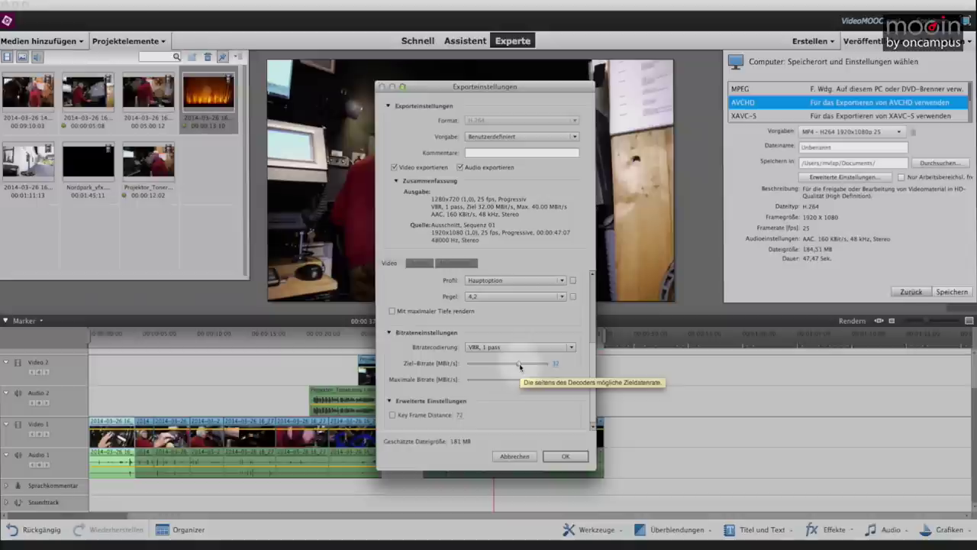
{"action": "left_click_drag", "start_coordinate": [520, 367], "coordinate": [511, 366]}
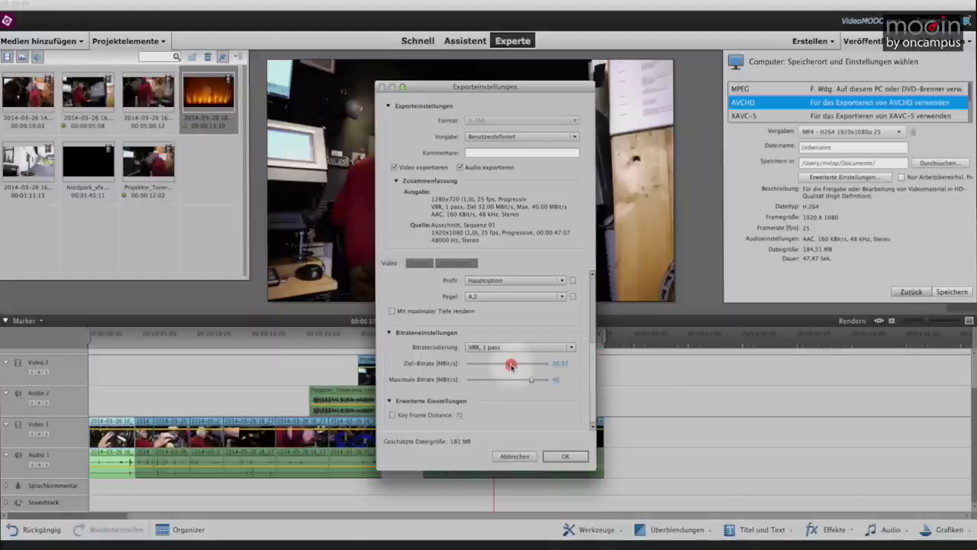
{"action": "left_click_drag", "start_coordinate": [511, 365], "coordinate": [525, 365]}
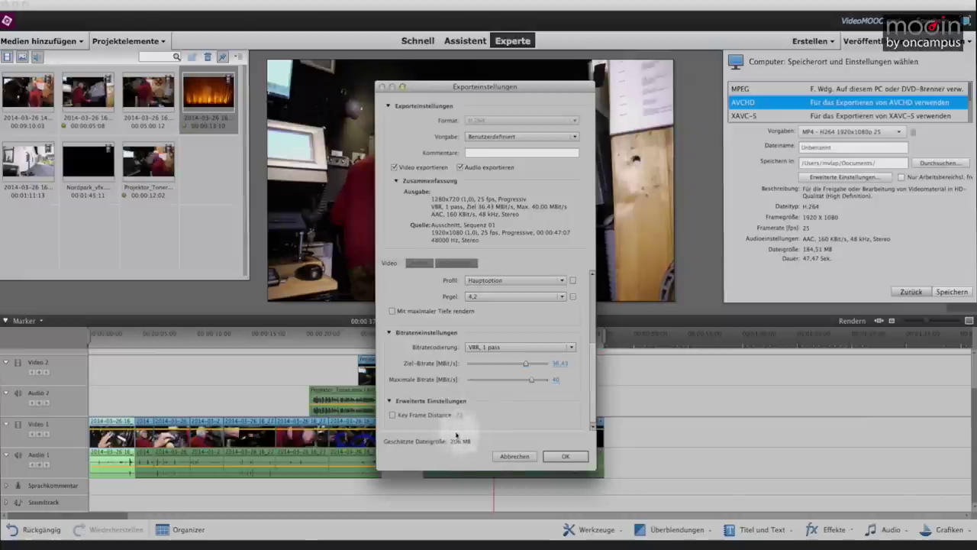
{"action": "left_click_drag", "start_coordinate": [527, 366], "coordinate": [484, 365]}
{"action": "left_click_drag", "start_coordinate": [540, 379], "coordinate": [504, 382]}
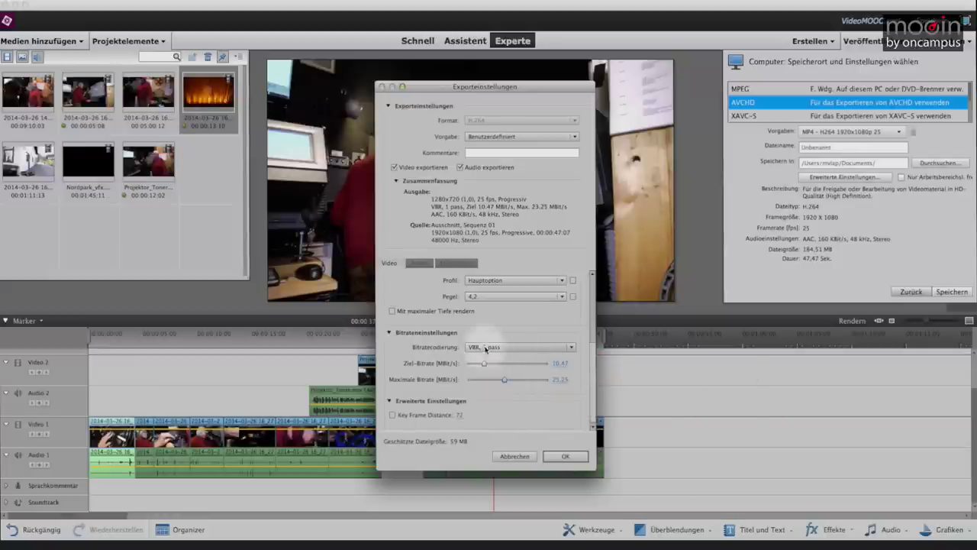
- Try CBR as the bitrate encoding, then return it to VBR, 1 pass
{"action": "left_click", "coordinate": [486, 349]}
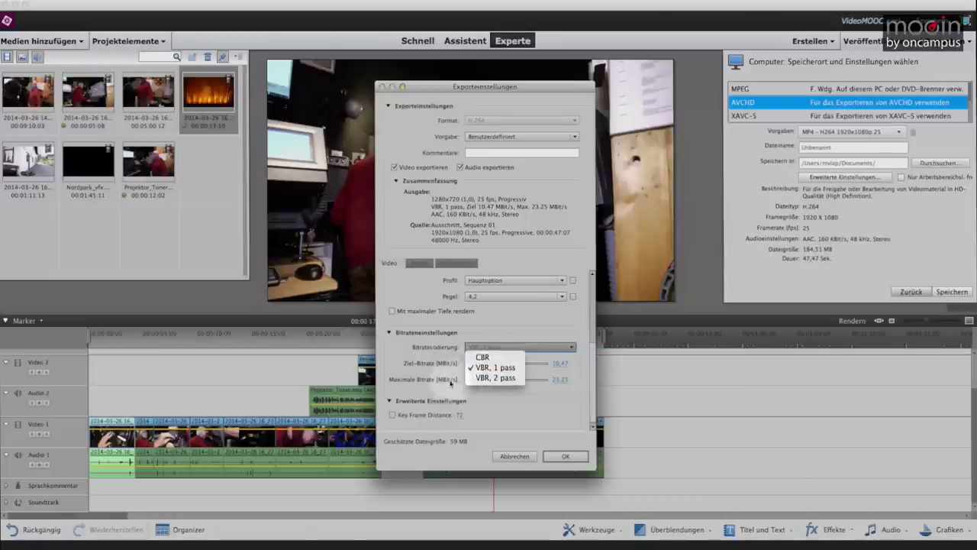
{"action": "left_click", "coordinate": [487, 357]}
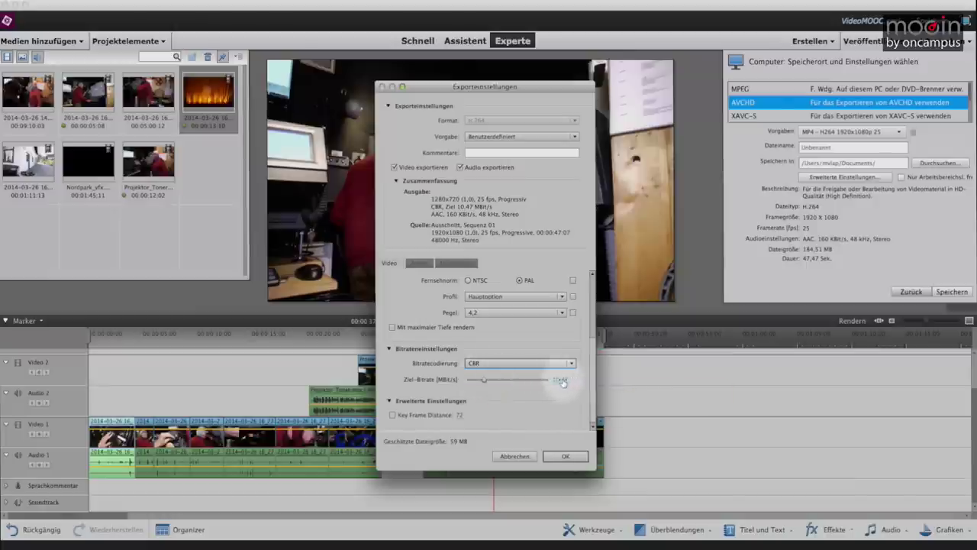
{"action": "left_click", "coordinate": [538, 363]}
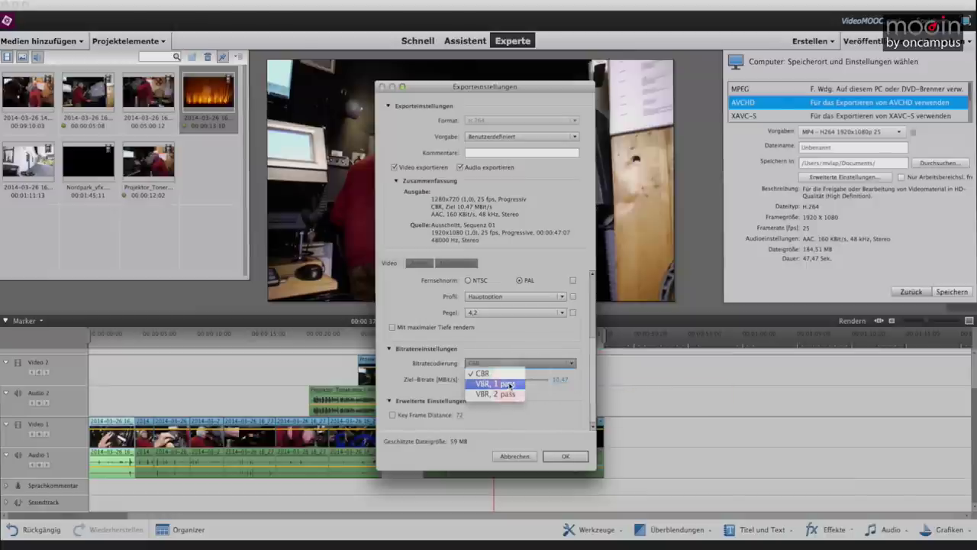
{"action": "left_click", "coordinate": [509, 384]}
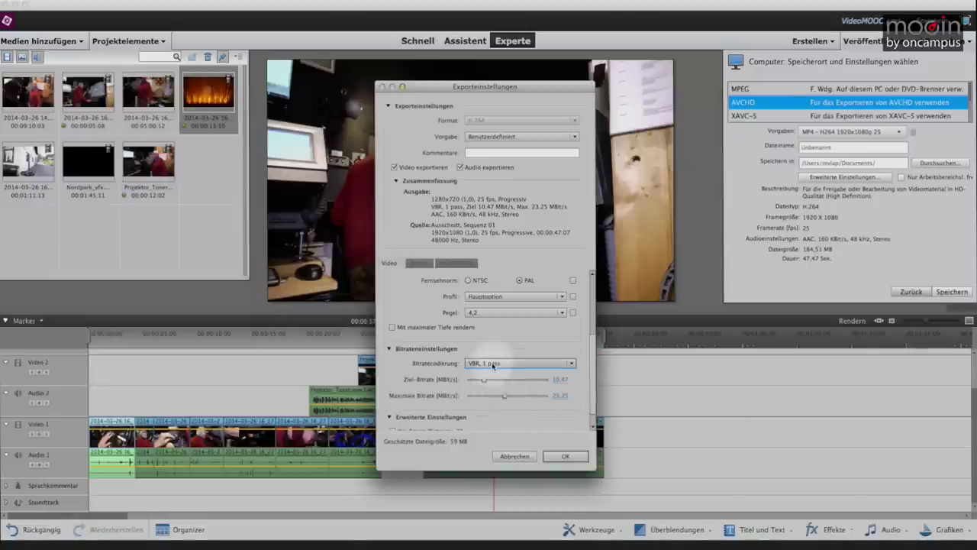
- Set the bitrate encoding to CBR with a target bitrate of 6 MBit/s
{"action": "left_click", "coordinate": [491, 362]}
{"action": "left_click", "coordinate": [487, 372]}
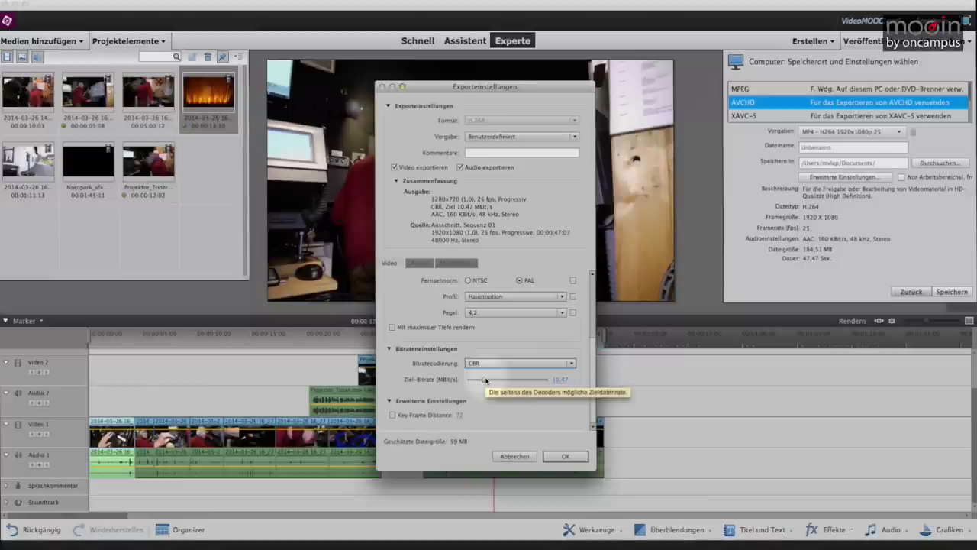
{"action": "left_click", "coordinate": [562, 380]}
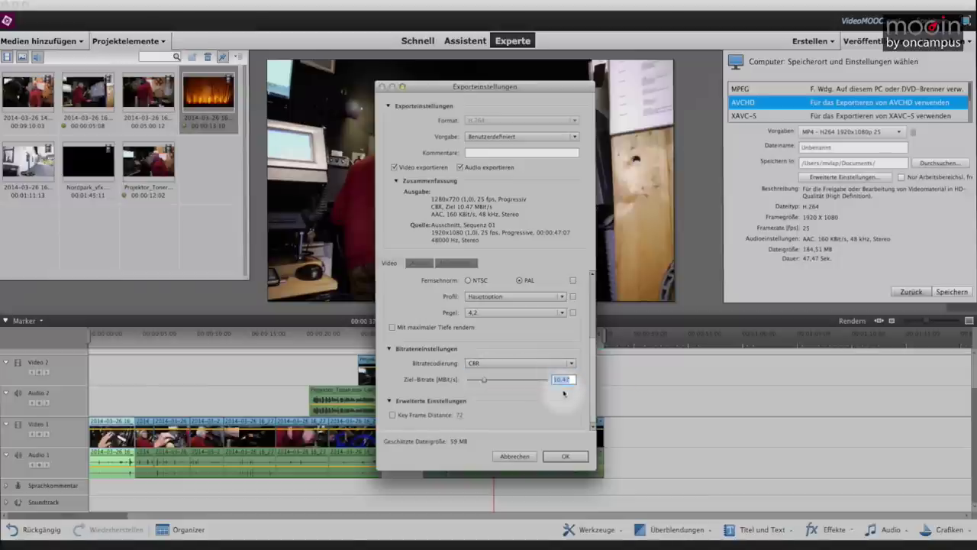
{"action": "type", "text": "6"}
{"action": "key", "text": "Return"}
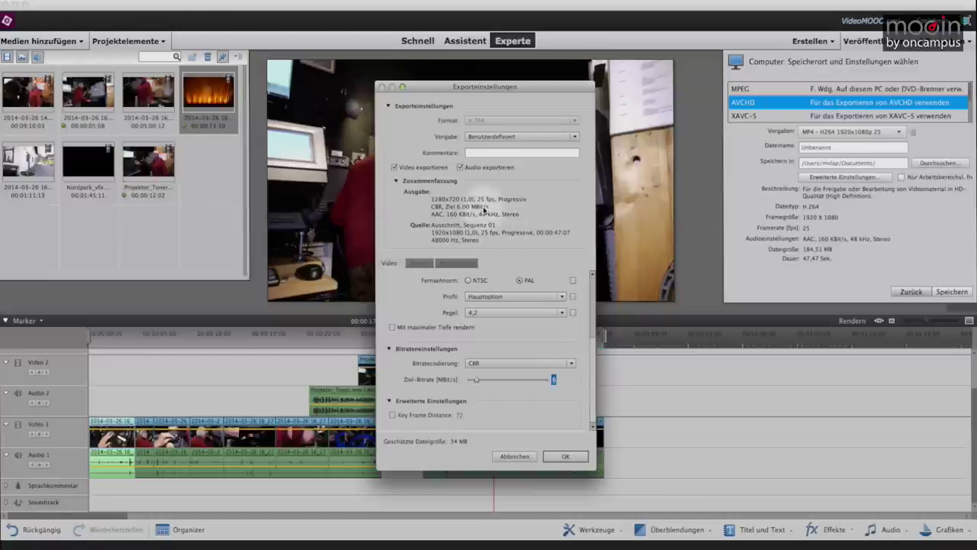
- Accept the export settings and save them as a preset named "VideoMOOC Web 720p"
{"action": "left_click", "coordinate": [568, 457]}
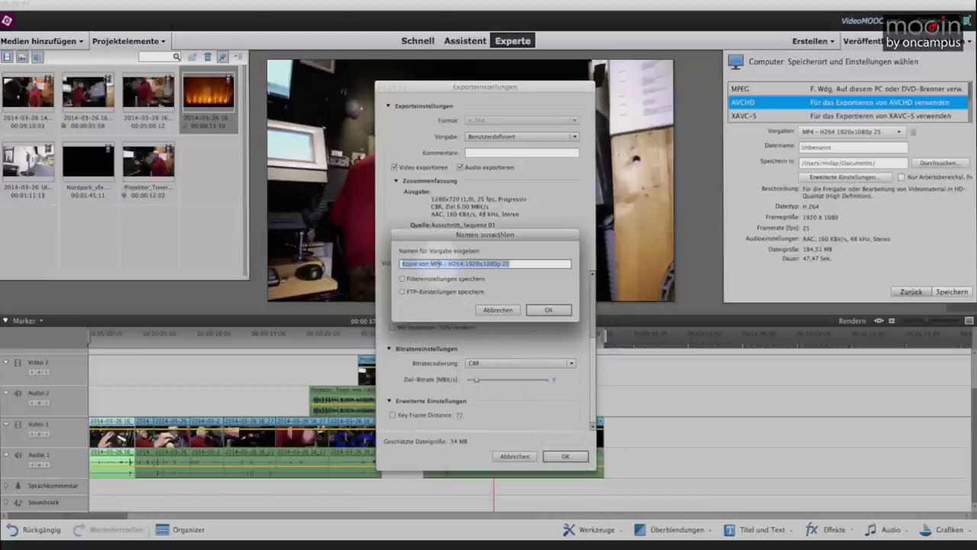
{"action": "type", "text": "V"}
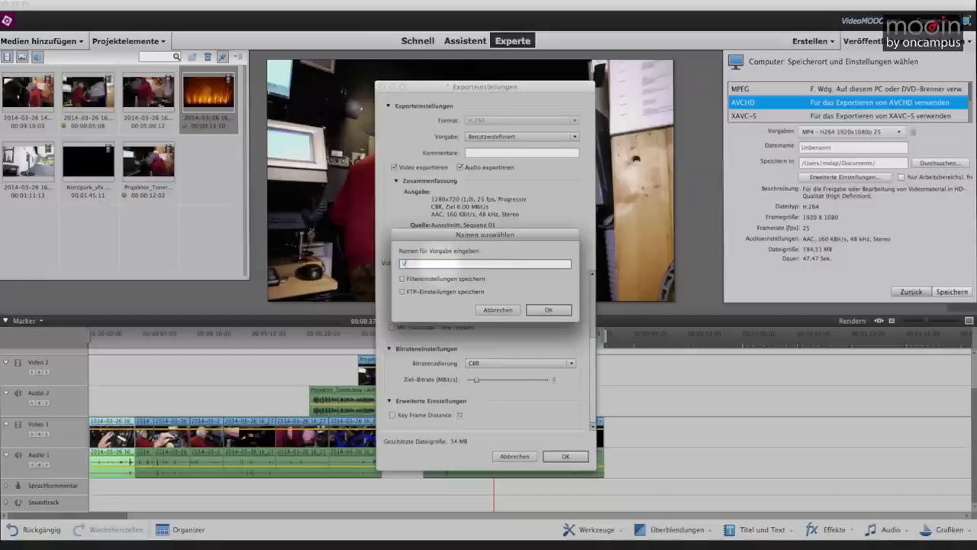
{"action": "type", "text": "ideoMOOC Web 720p"}
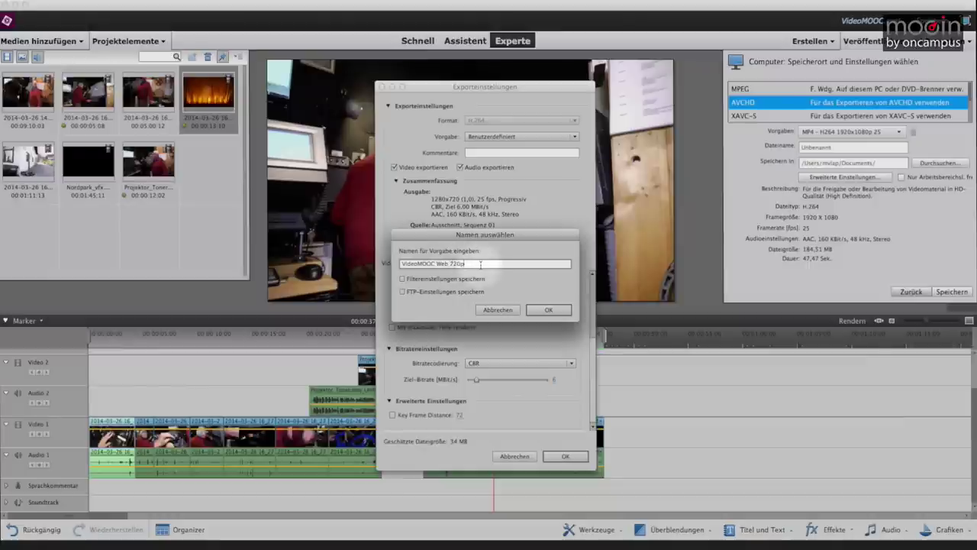
{"action": "left_click", "coordinate": [534, 313]}
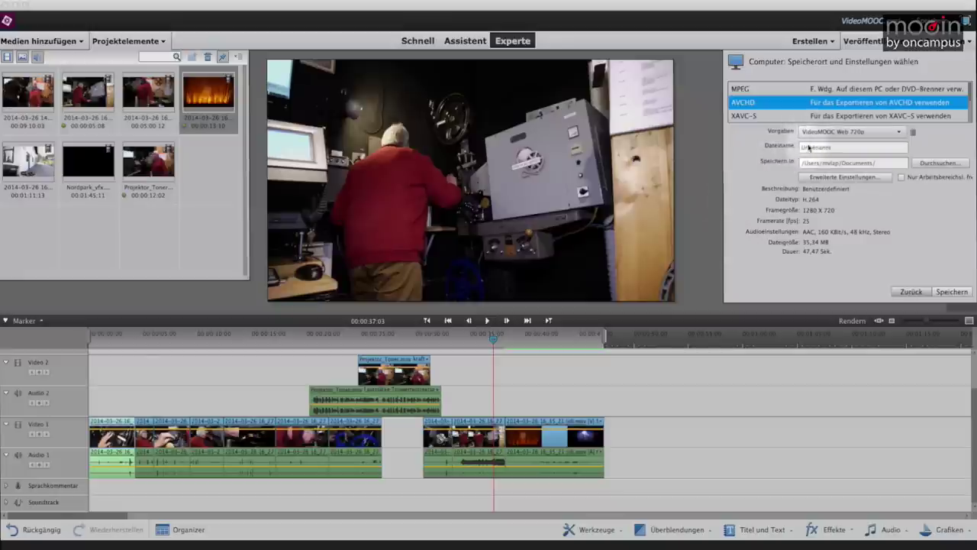
- Export the video under the file name VideoMOOC into the VideoMOOC folder on the Black Box drive
{"action": "double_click", "coordinate": [829, 149]}
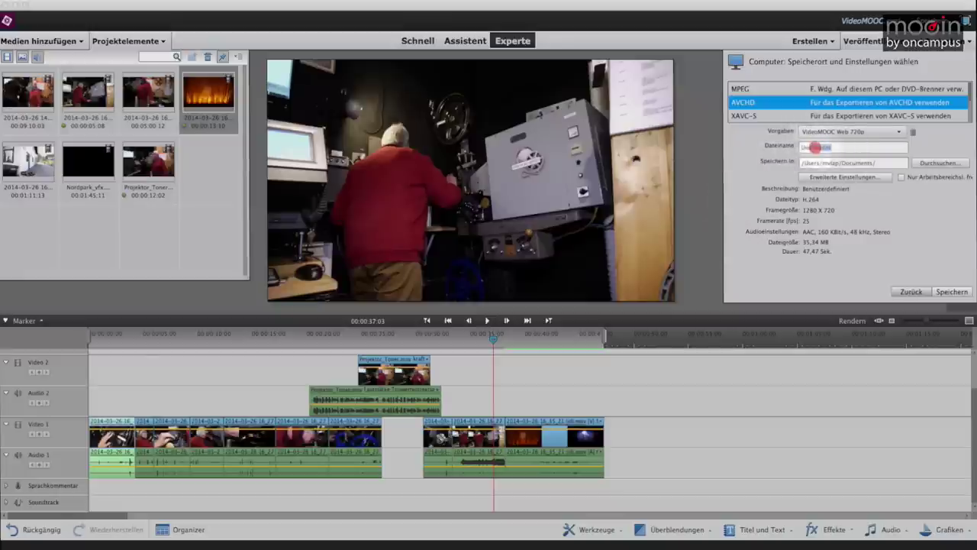
{"action": "type", "text": "VideoMOOC"}
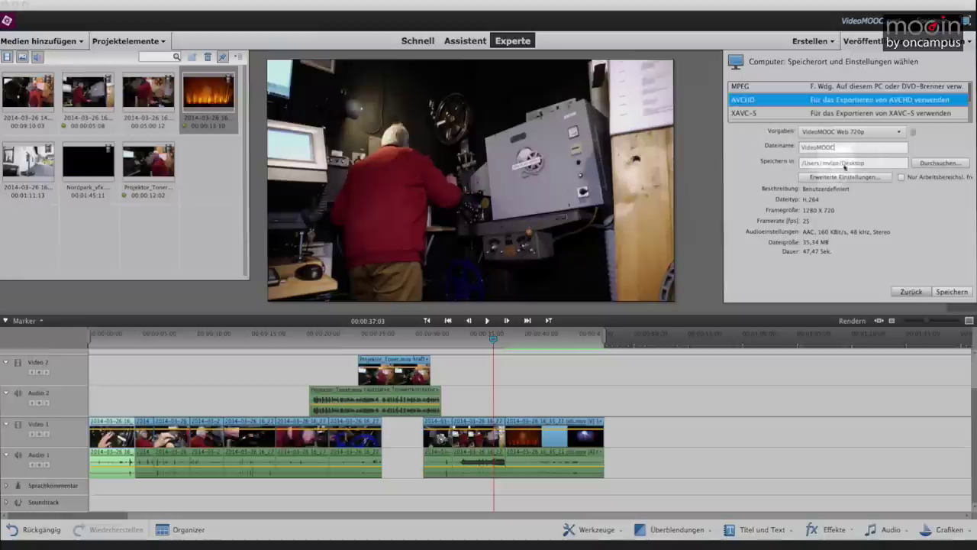
{"action": "left_click", "coordinate": [928, 163]}
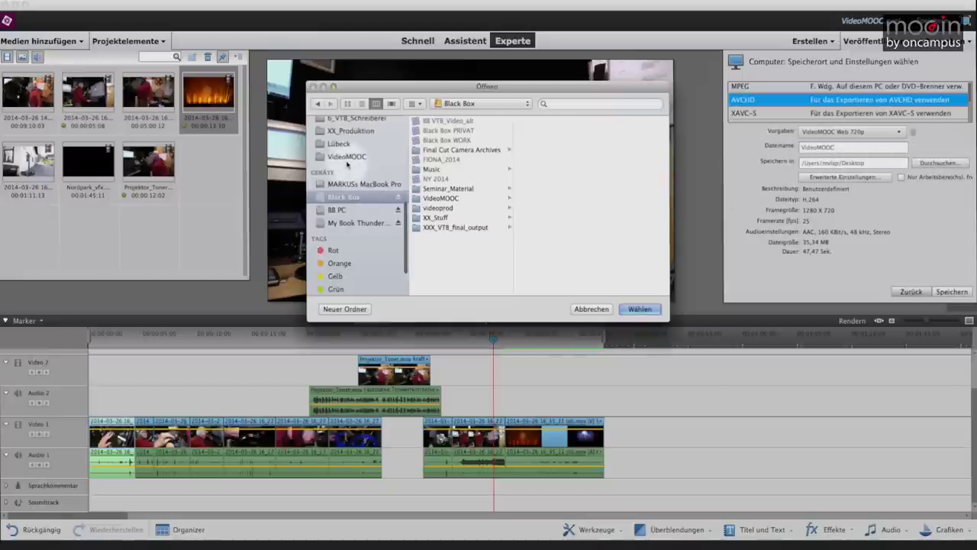
{"action": "left_click", "coordinate": [345, 157]}
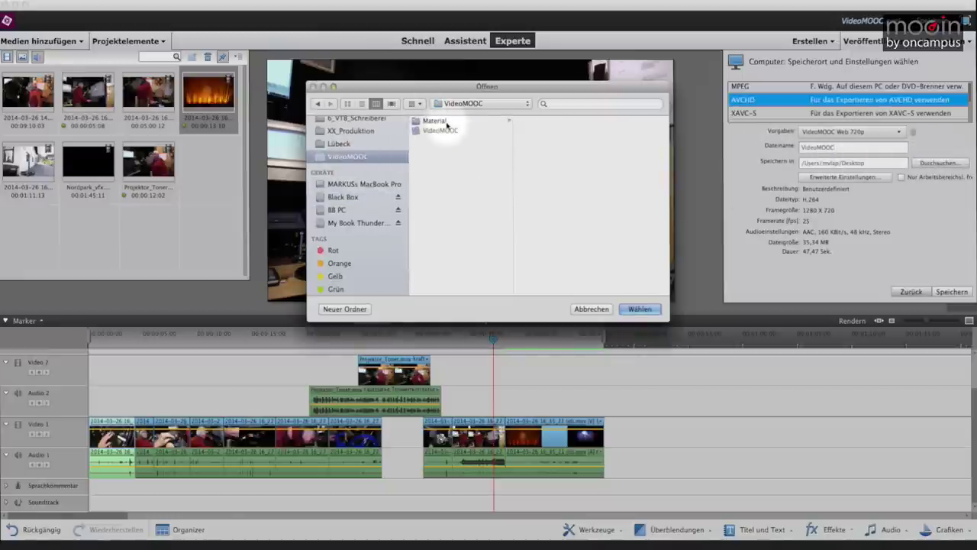
{"action": "left_click", "coordinate": [646, 309]}
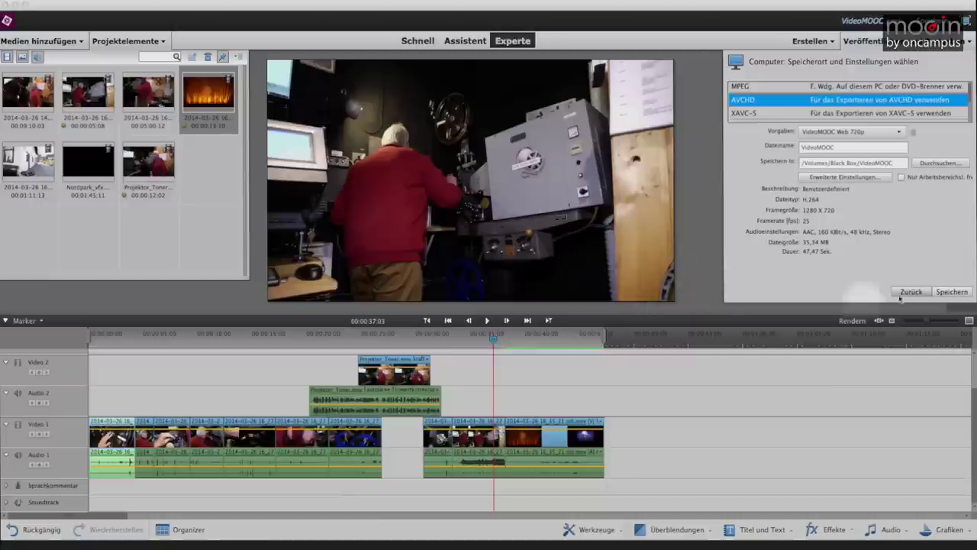
{"action": "left_click", "coordinate": [949, 291]}
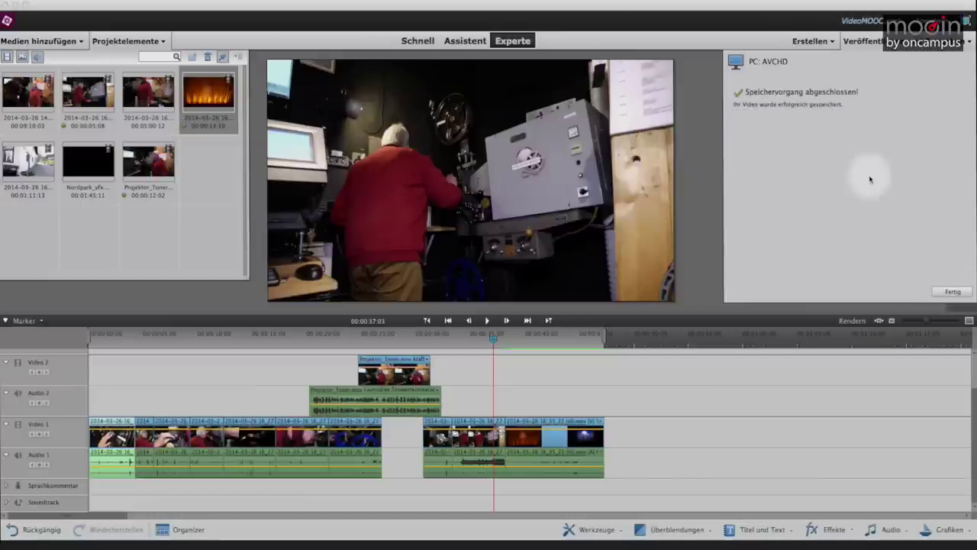
- In the Finder's VideoMOOC folder, preview the exported VideoMOOC.mp4, then close the preview and keep the file selected
{"action": "left_click", "coordinate": [349, 192]}
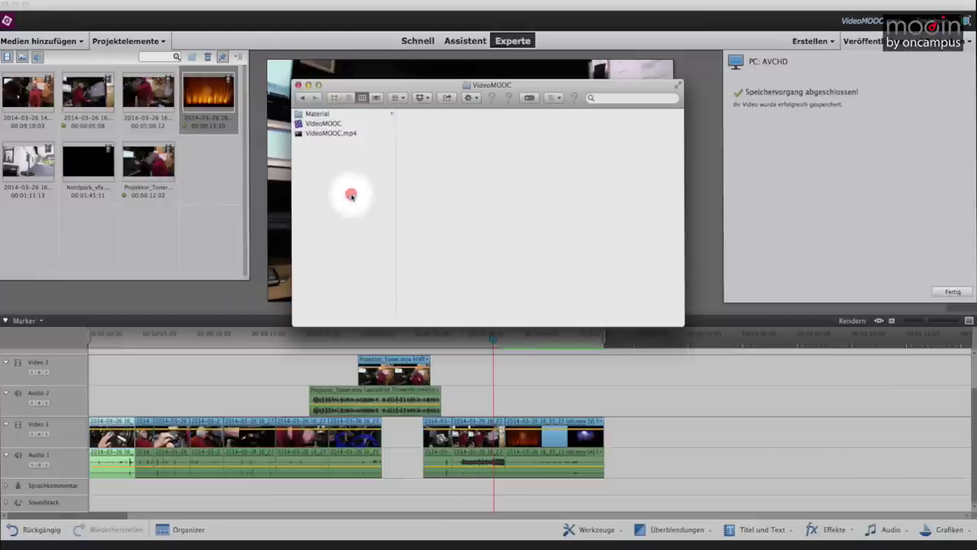
{"action": "left_click", "coordinate": [345, 134]}
{"action": "key", "text": "space"}
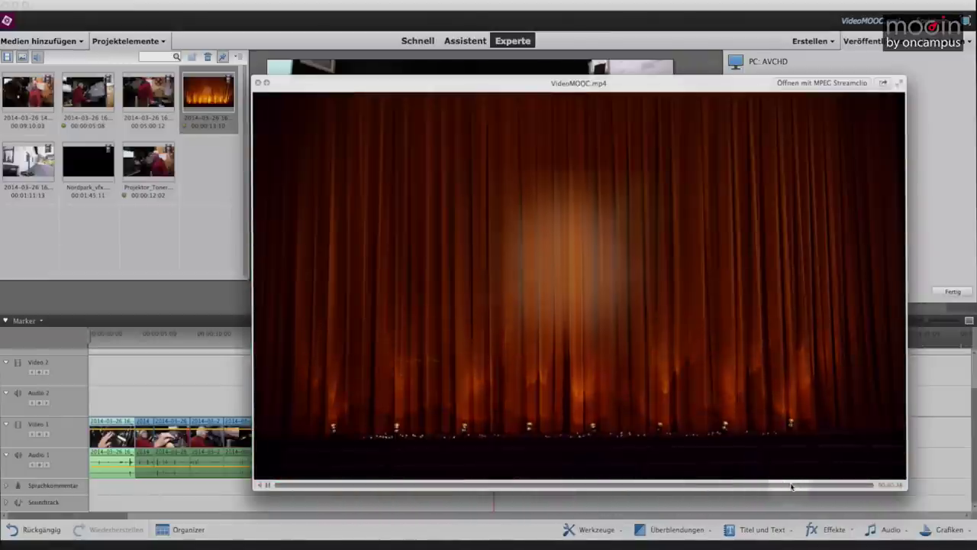
{"action": "key", "text": "space"}
{"action": "left_click", "coordinate": [356, 197]}
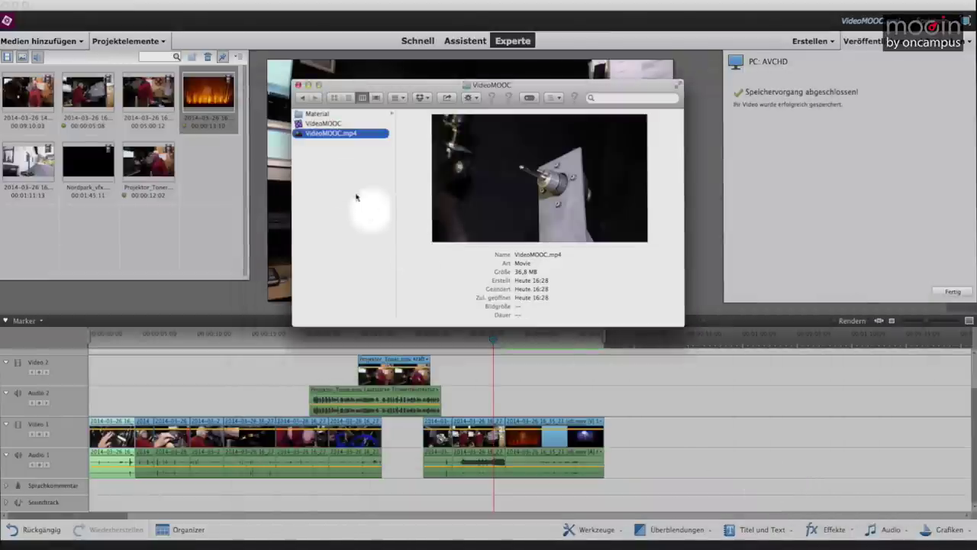
{"action": "left_click", "coordinate": [349, 134]}
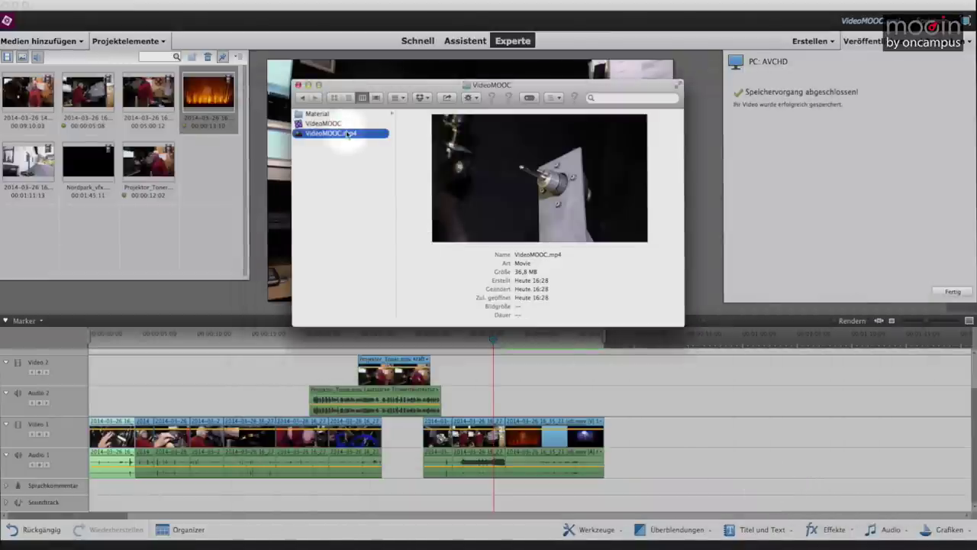